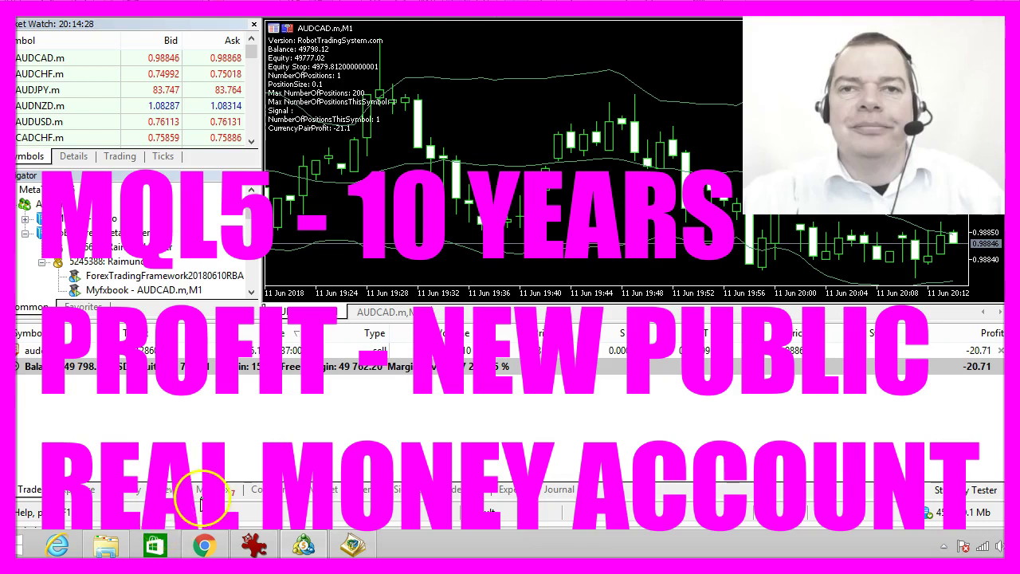
- Select the open audcad.m sell position in the trade list to examine it
left_click(279, 345)
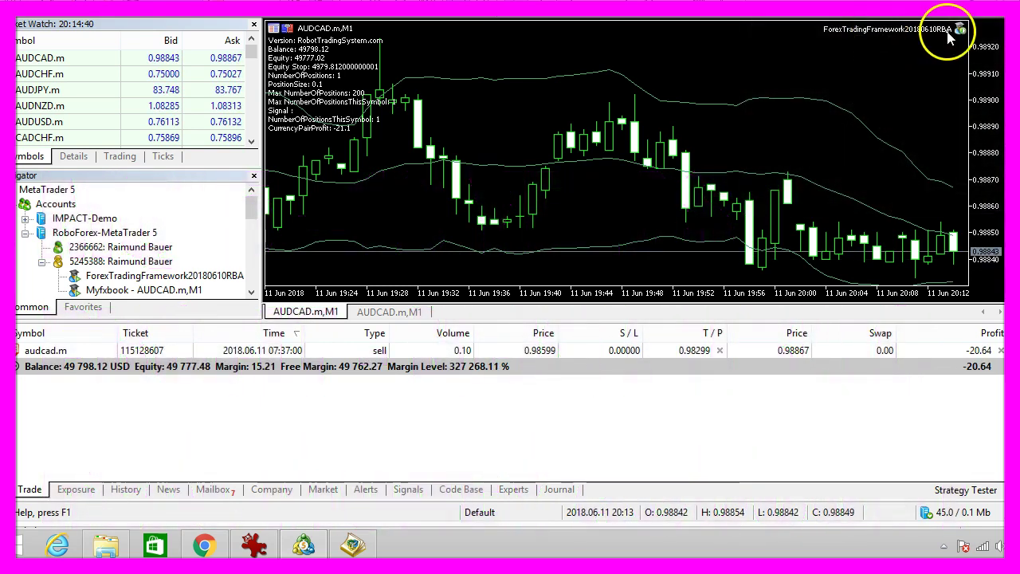
left_click(174, 353)
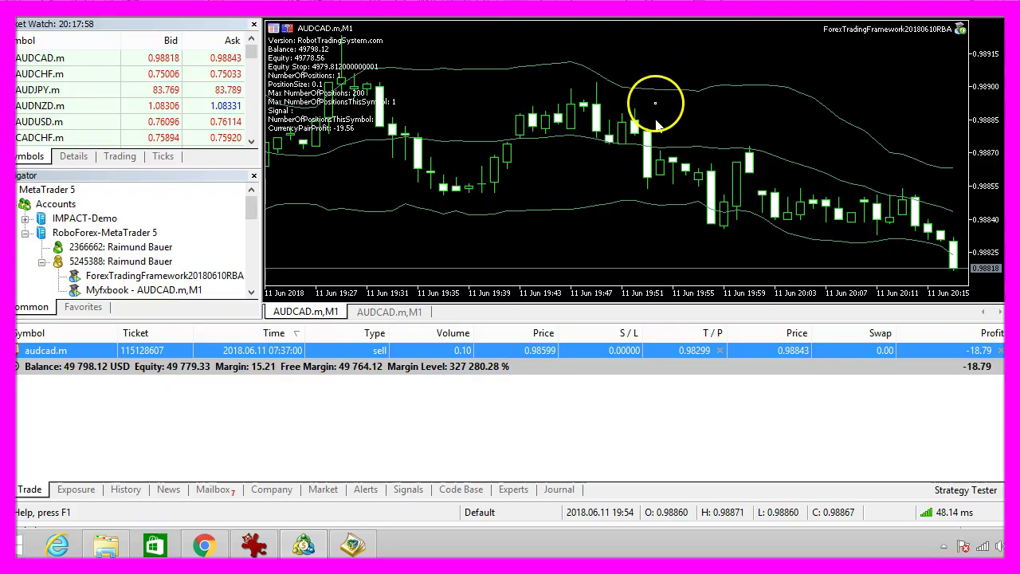
- Open the properties of the ForexTradingFramework20180610RBA expert from the AUDCAD.m chart's expert list
right_click(483, 94)
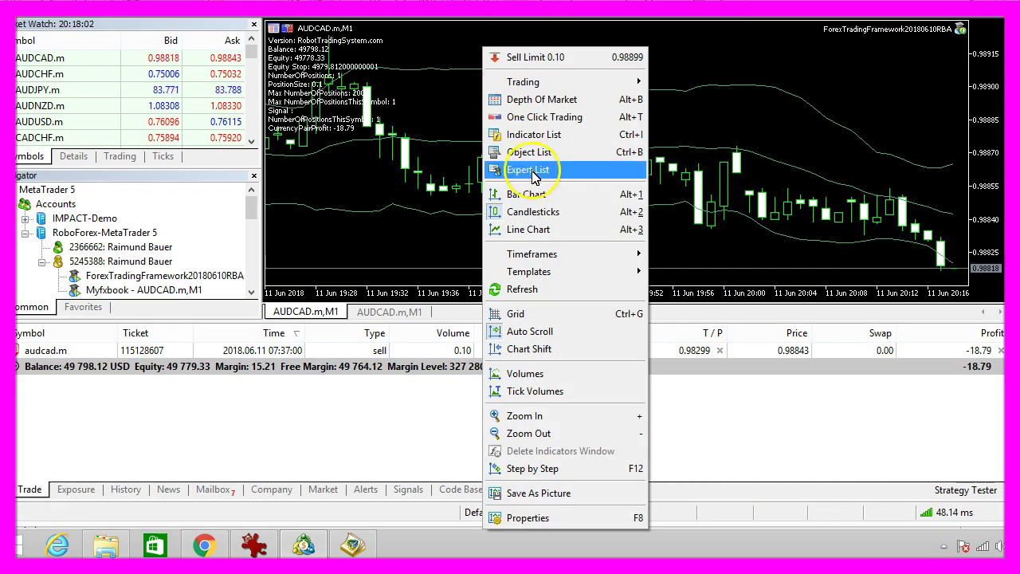
left_click(531, 169)
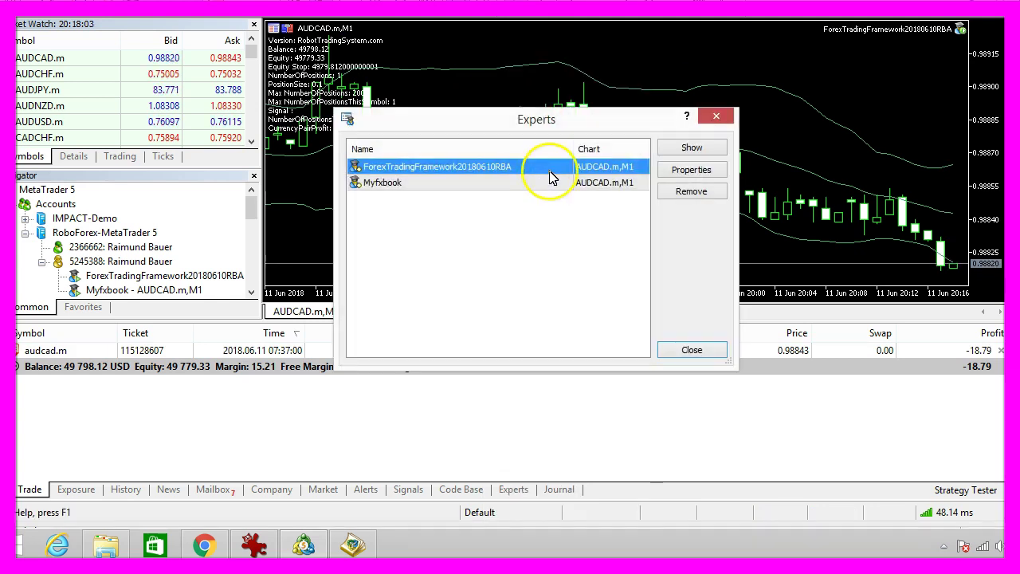
left_click(691, 169)
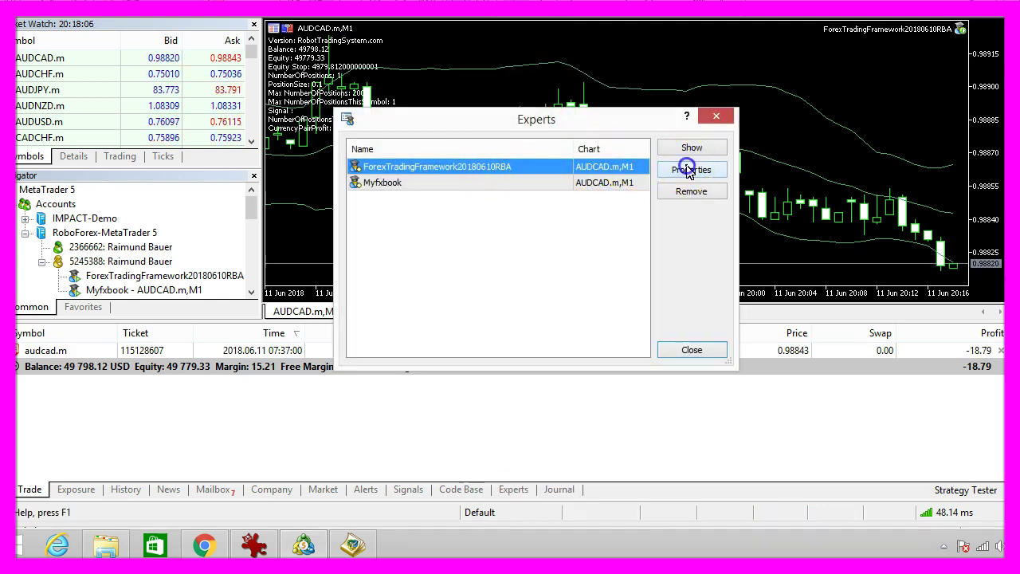
left_click(686, 170)
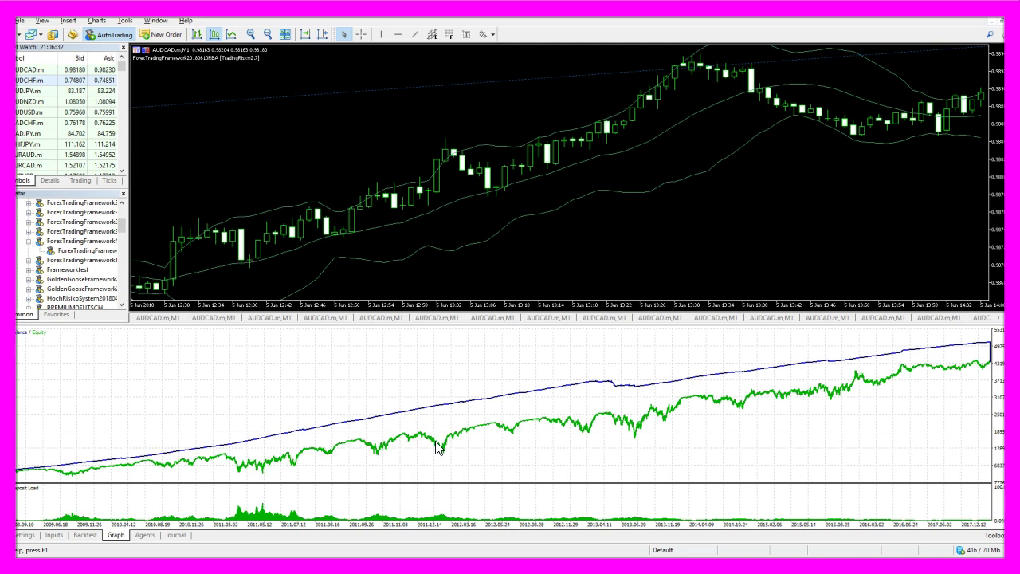
- In MetaEditor, examine the CheckEntry include lines from WPR to CCI and the active BollingerBands line with its rating comment
double_click(387, 76)
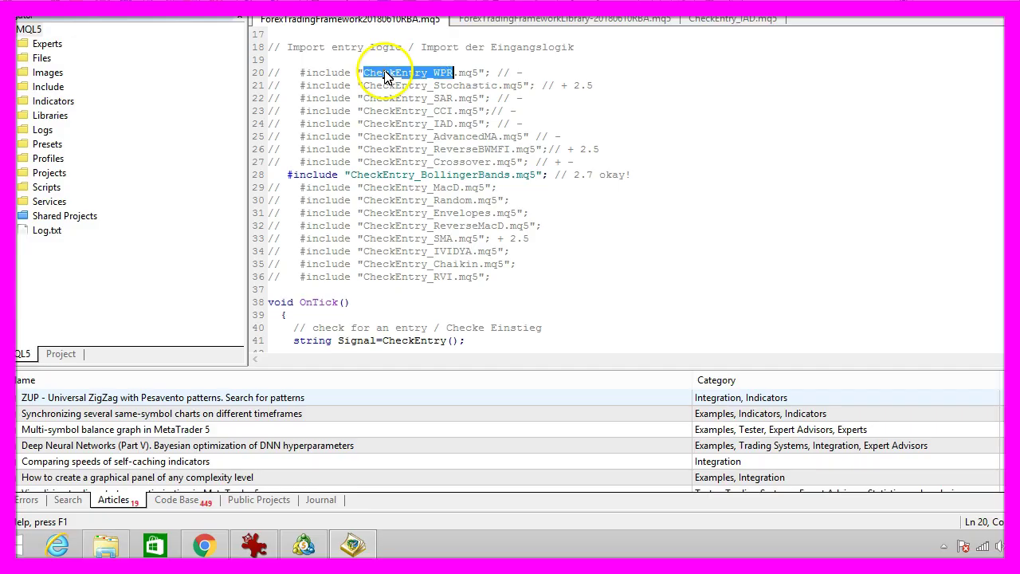
double_click(388, 86)
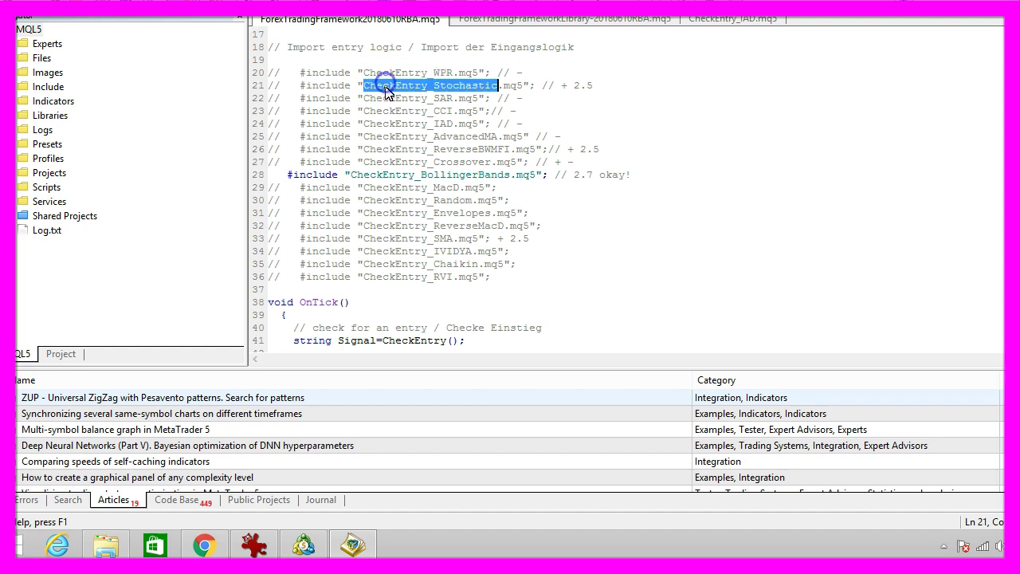
double_click(387, 99)
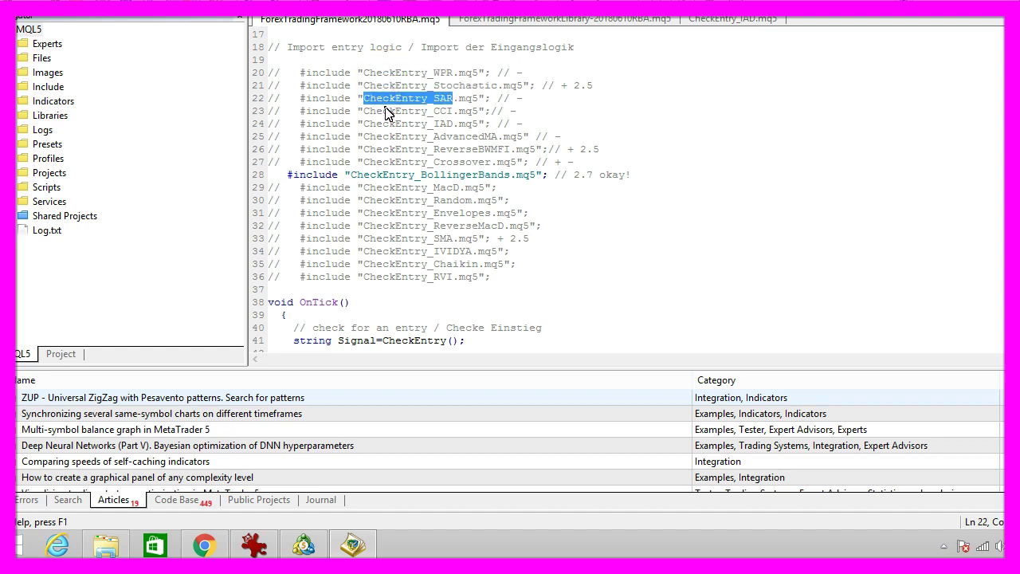
double_click(387, 111)
double_click(399, 176)
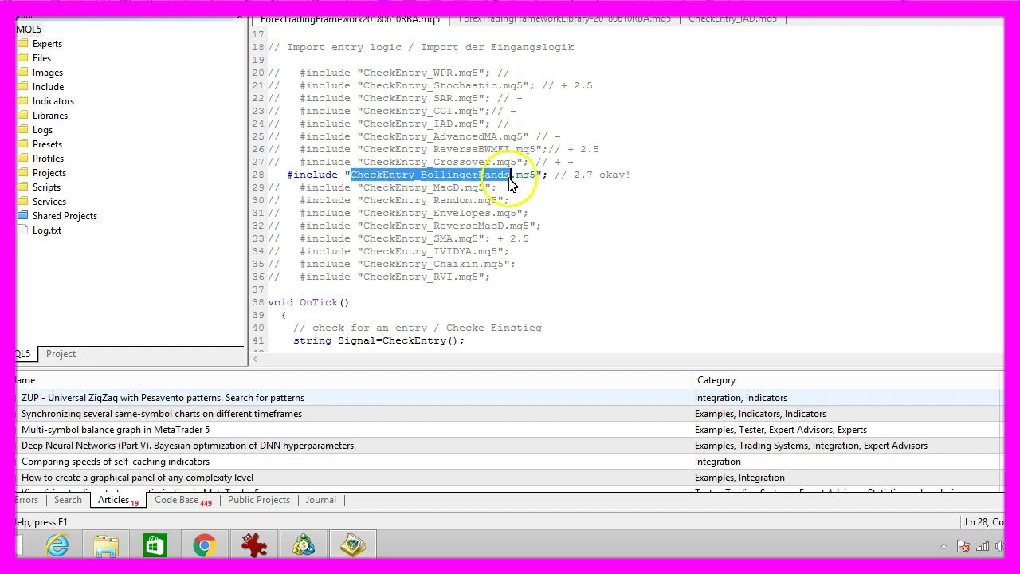
double_click(576, 175)
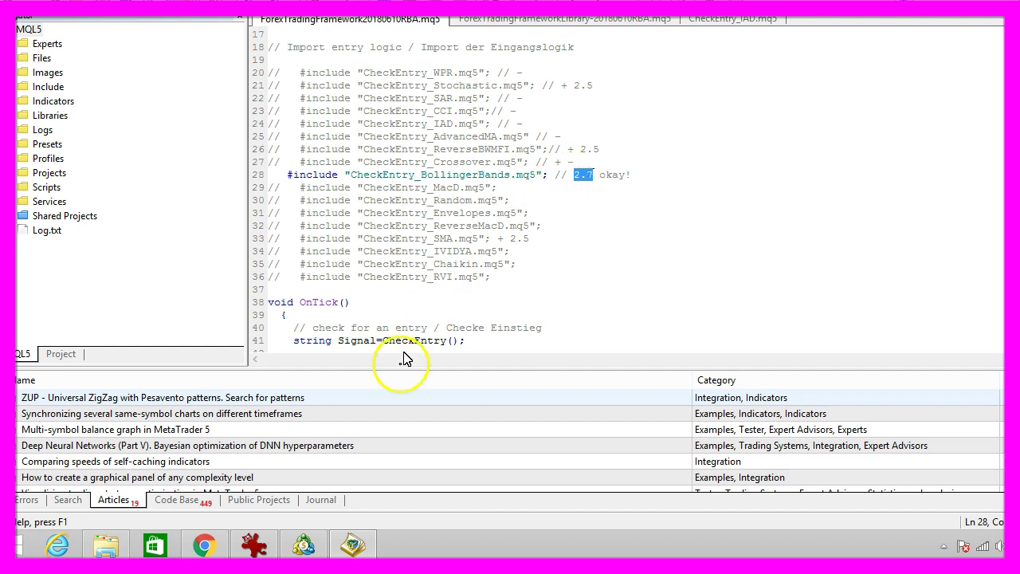
- Switch to MetaTrader 5 and examine the account balance line below the open position
key("F4")
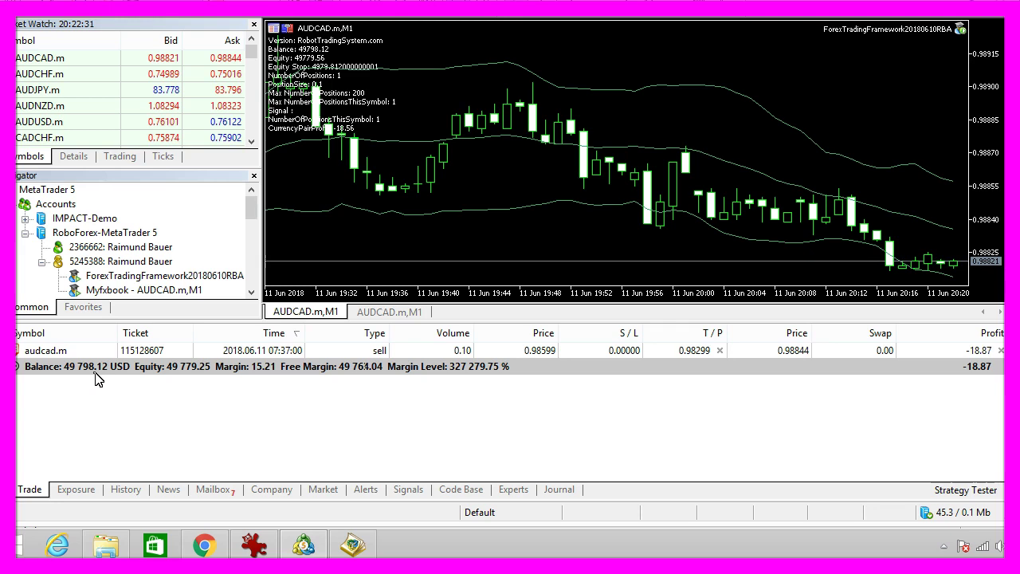
left_click(52, 379)
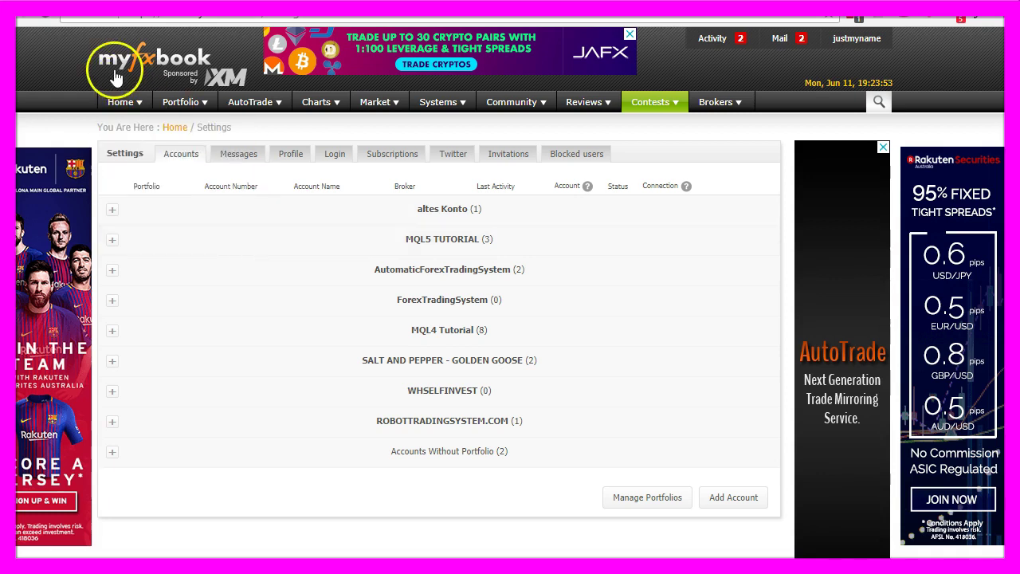
- Switch to the browser, view the portfolio entries on myfxbook, and search Google for myfxbook with the trader's profile username
mouse_move(181, 102)
left_click(180, 422)
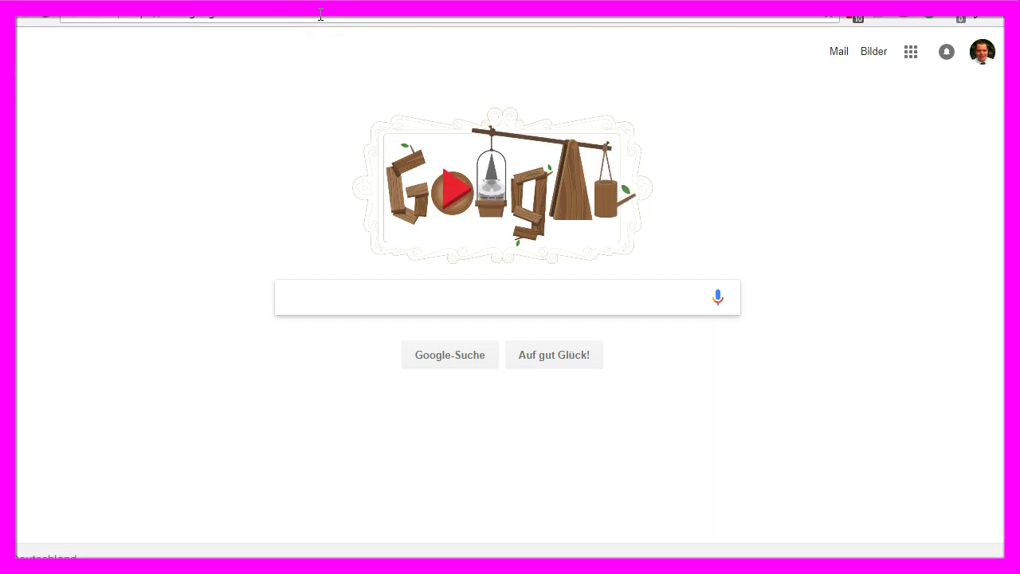
type("myfxbook justmynam")
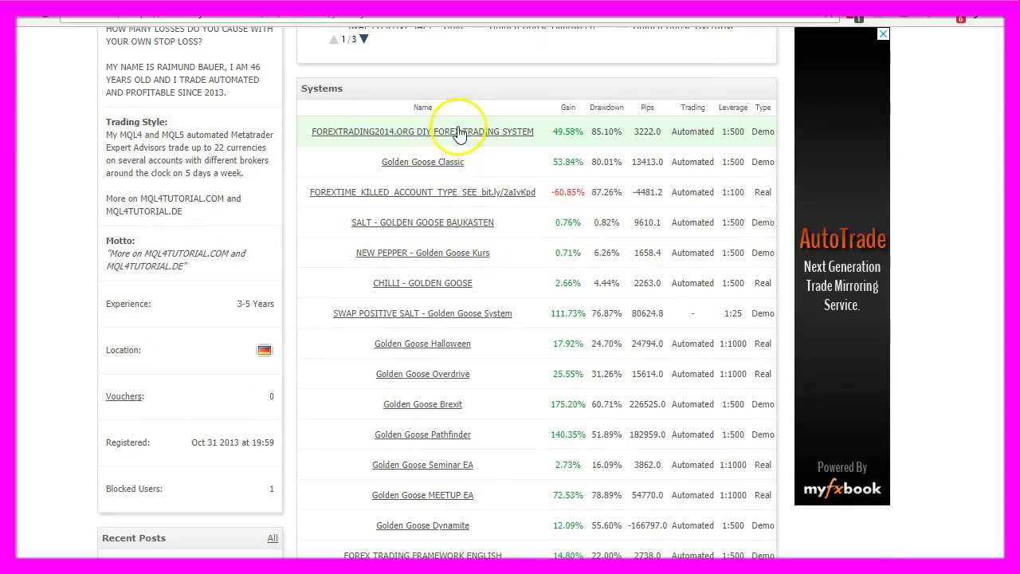
- Open the Golden Goose MEETUP EA system from the profile's systems list
scroll(494, 327, "down", 2)
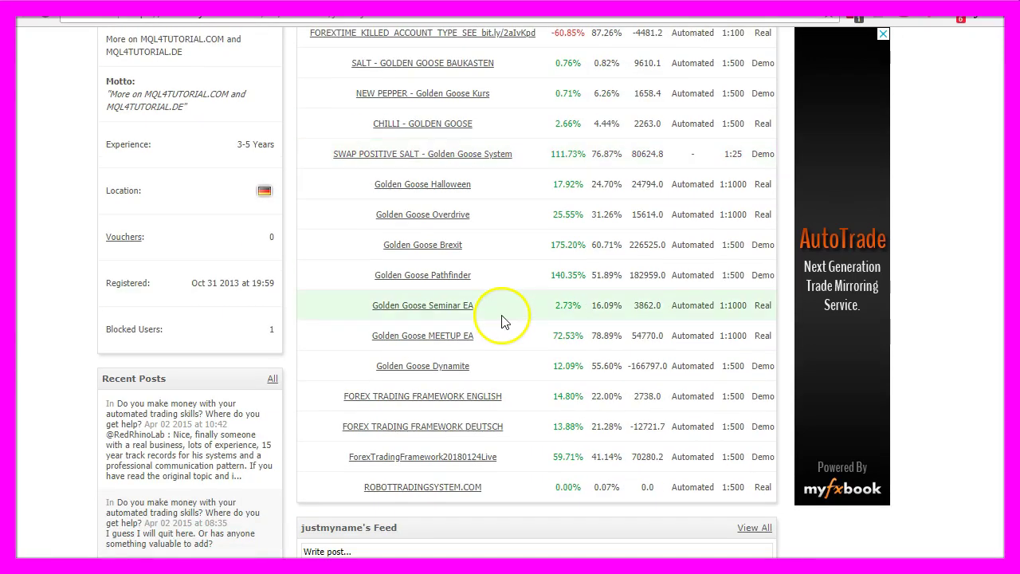
scroll(413, 421, "up", 1)
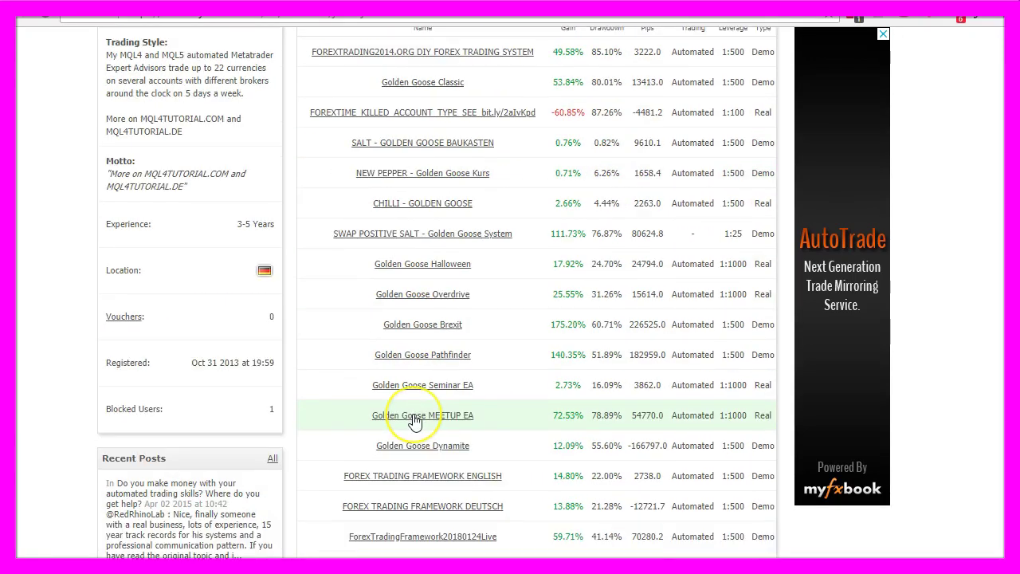
left_click(413, 421)
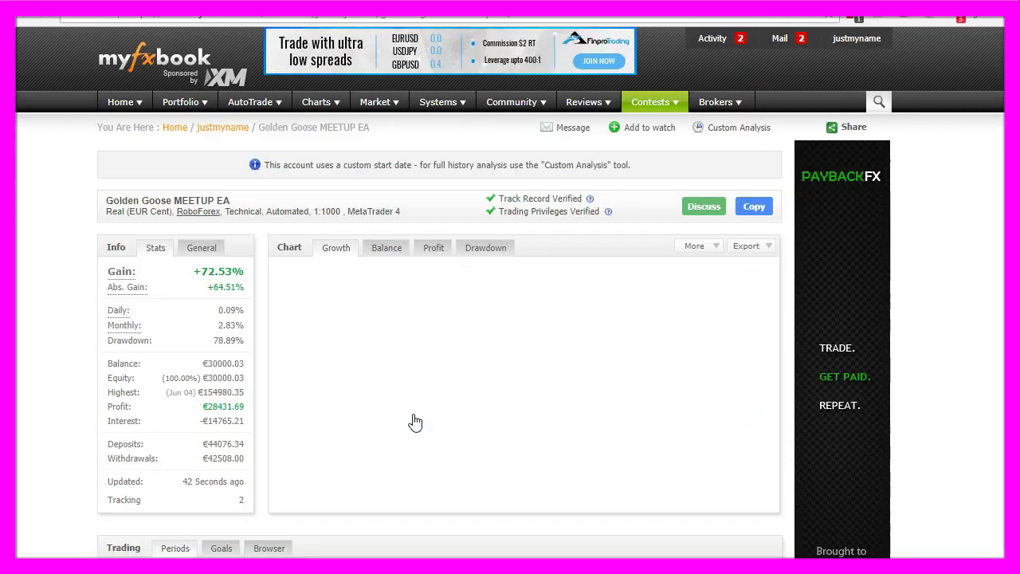
- Examine the Golden Goose MEETUP EA's profit figures and its advanced trade statistics
left_click(224, 422)
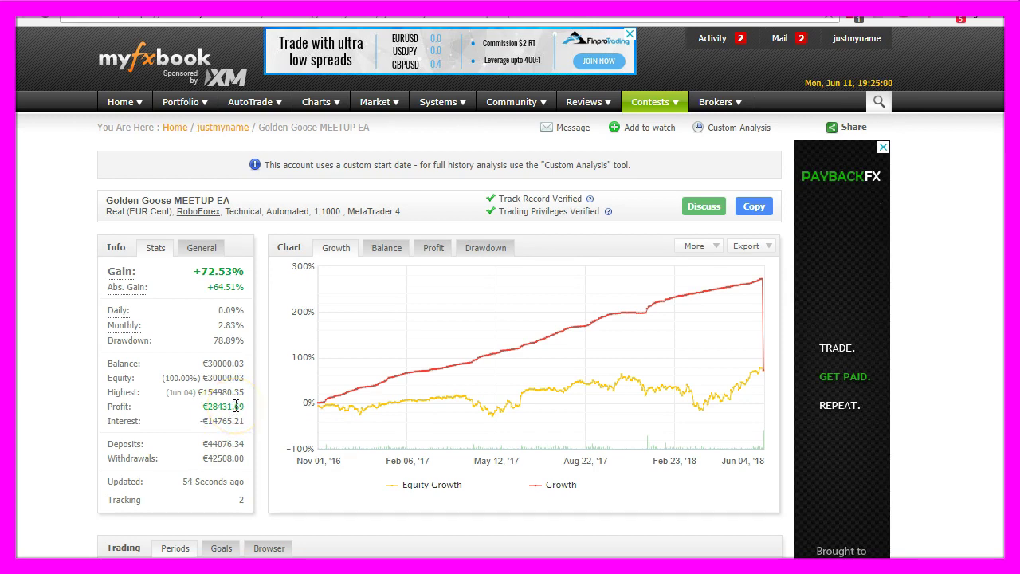
scroll(334, 234, "down", 8)
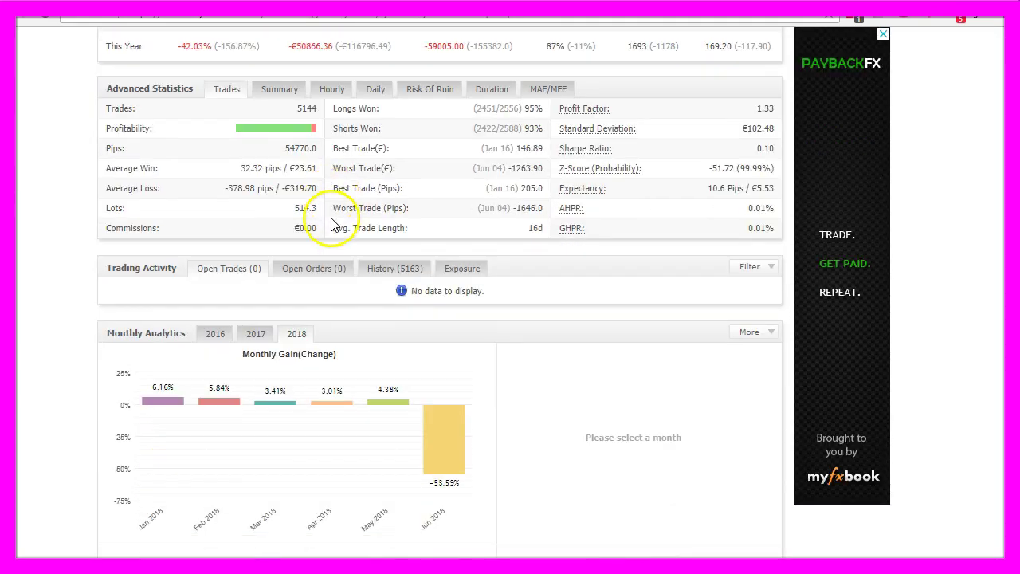
scroll(338, 223, "down", 1)
scroll(337, 223, "up", 1)
- Examine the system's per-currency summary statistics and its trade history
left_click(279, 89)
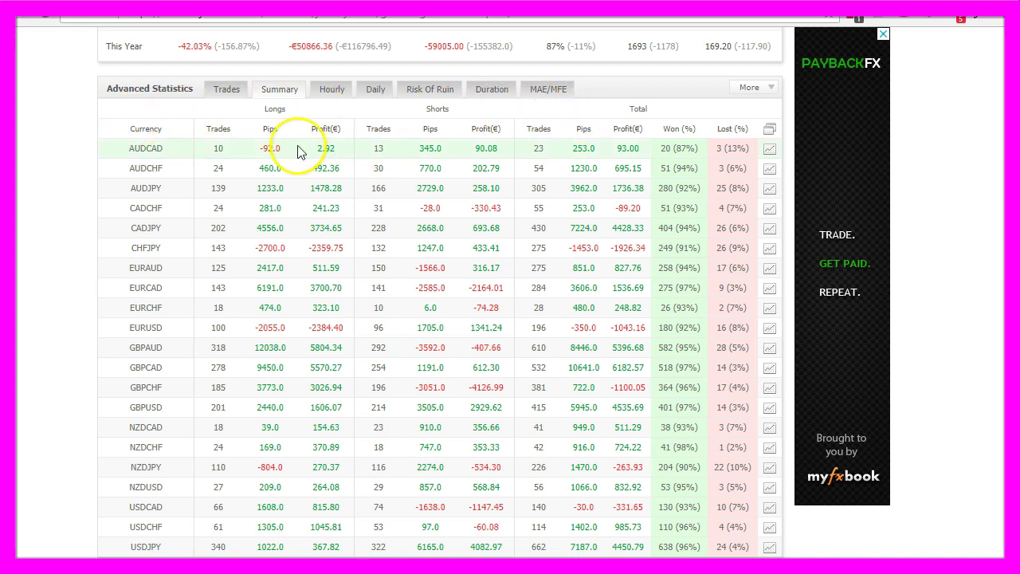
scroll(296, 323, "down", 4)
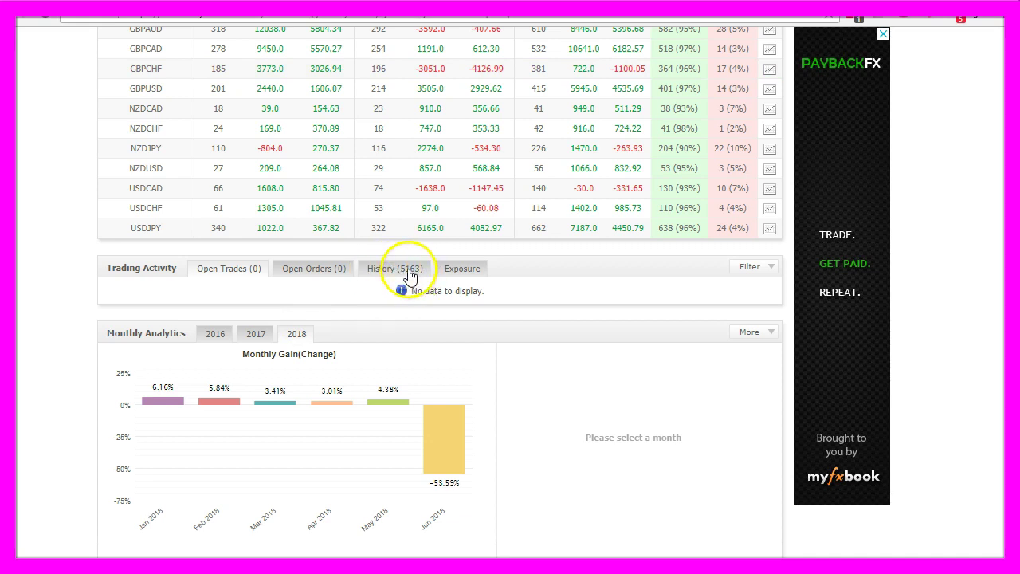
left_click(409, 274)
scroll(409, 274, "down", 2)
- Switch to MetaTrader 5 and log in to the trade account on the RoboForex-MetaTrader 5 server with the saved password
mouse_move(701, 151)
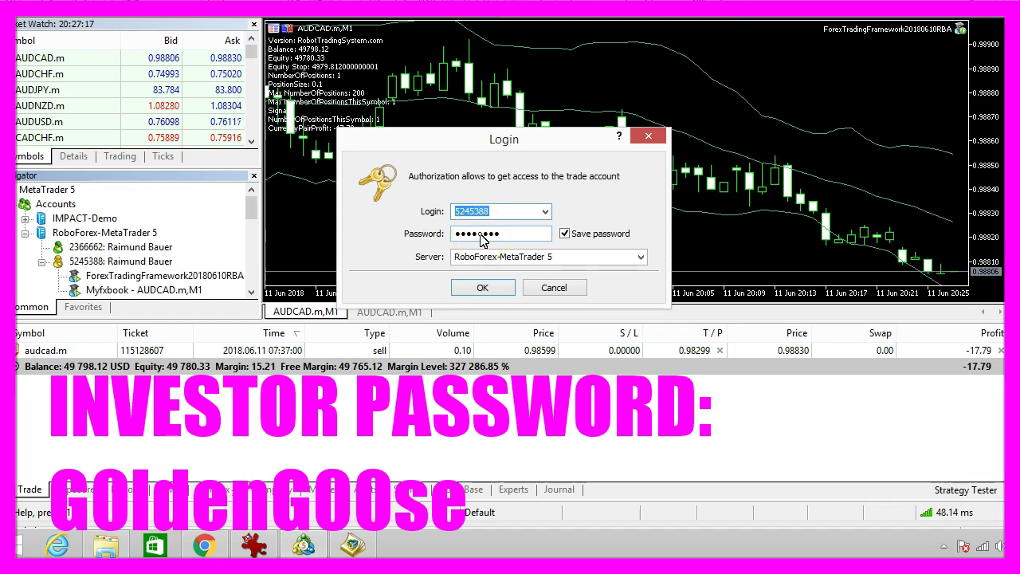
left_click(482, 288)
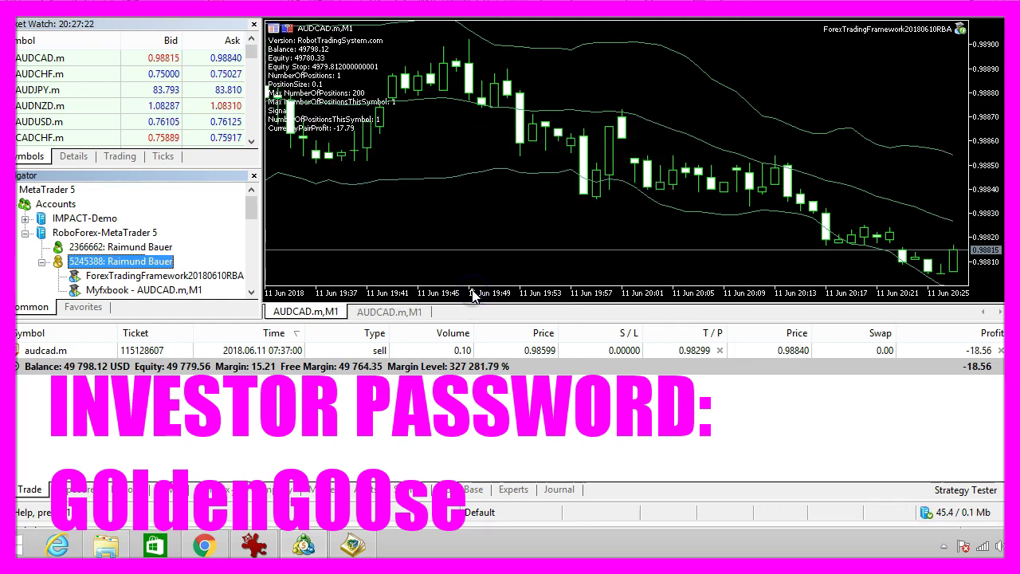
left_click(231, 372)
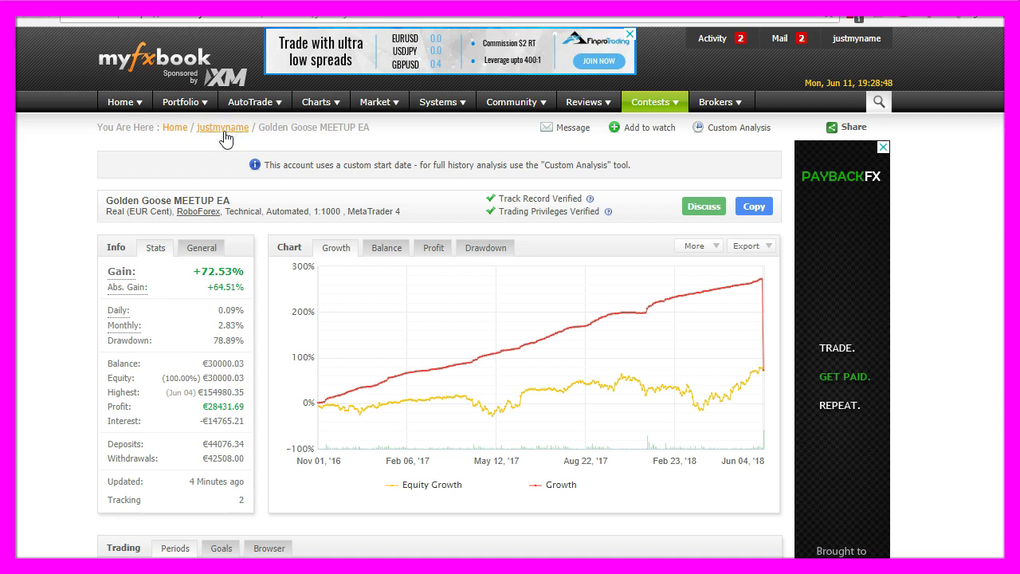
- Return to the trader's profile on myfxbook in the browser and look through its systems list
left_click(217, 134)
scroll(433, 246, "down", 12)
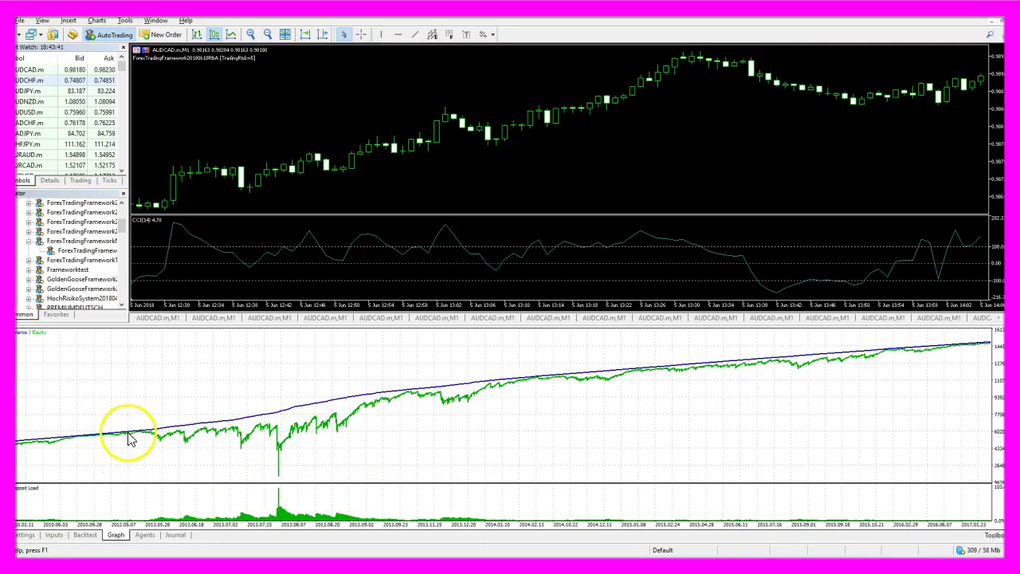
left_click(979, 351)
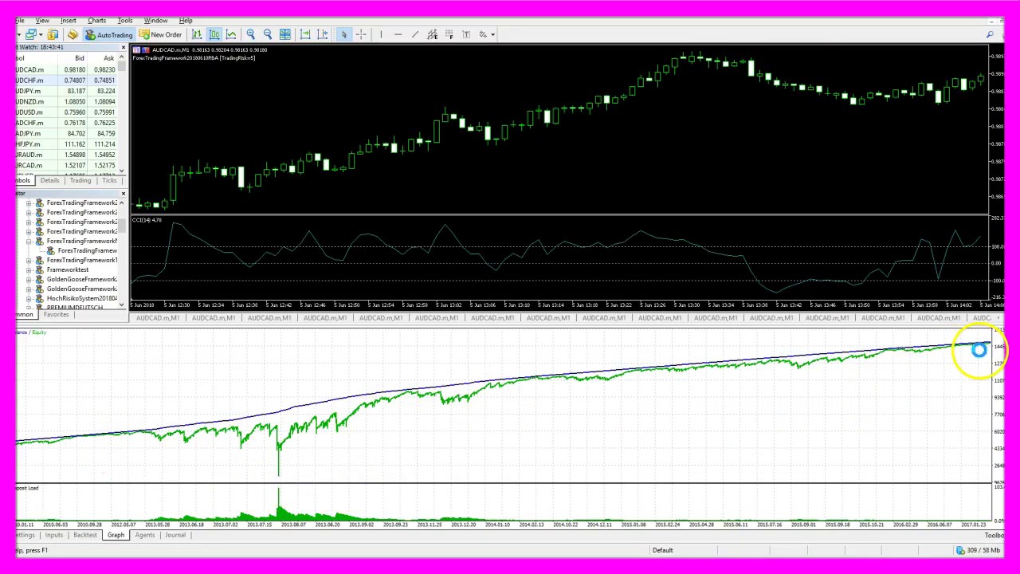